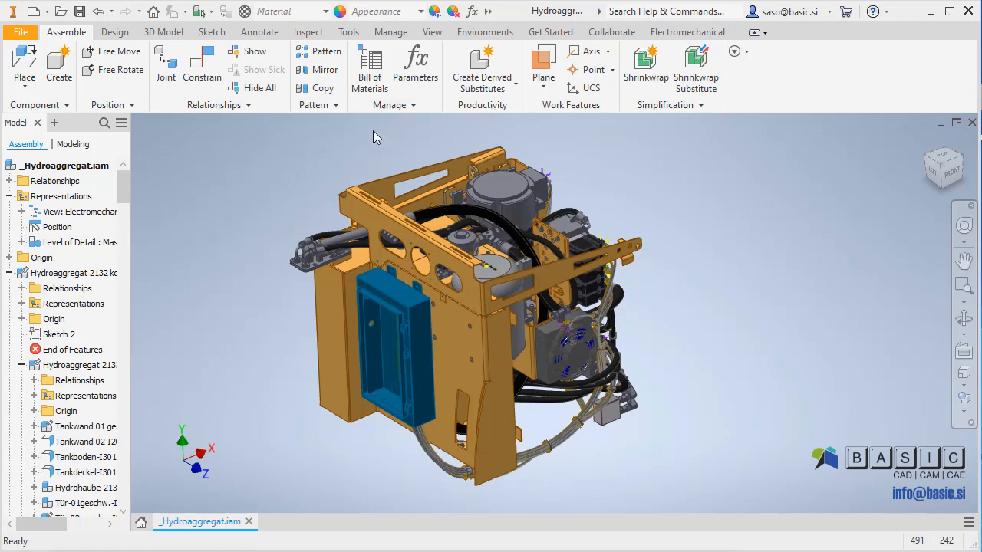
Start AutoDXF on the open Hydroaggregat assembly and find its sheet metal parts.
click(348, 32)
click(731, 65)
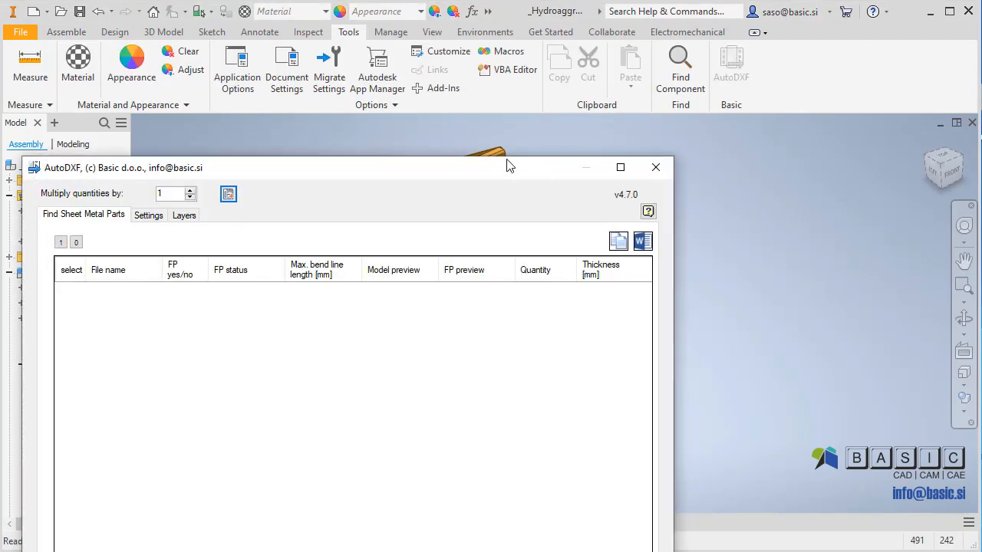
drag(506, 166, 490, 14)
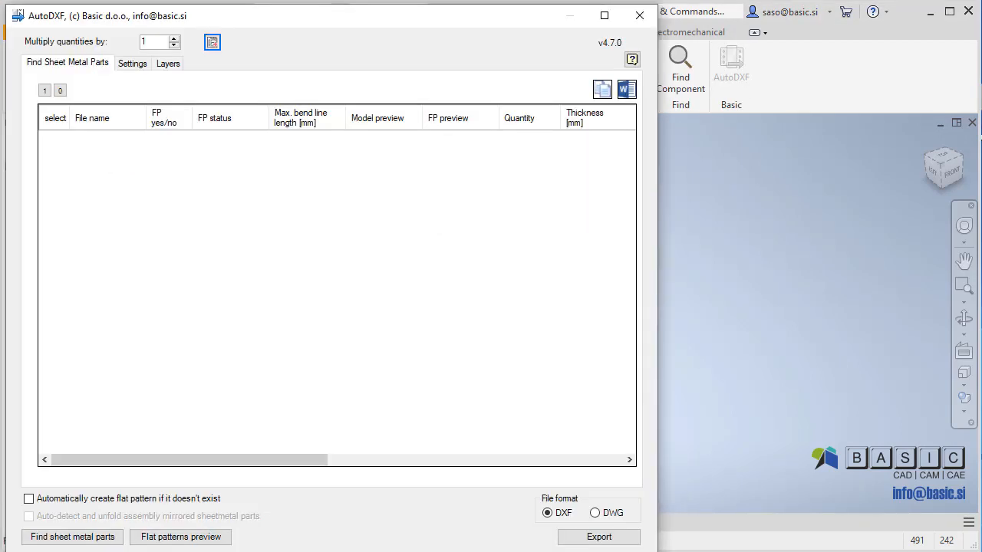
click(106, 514)
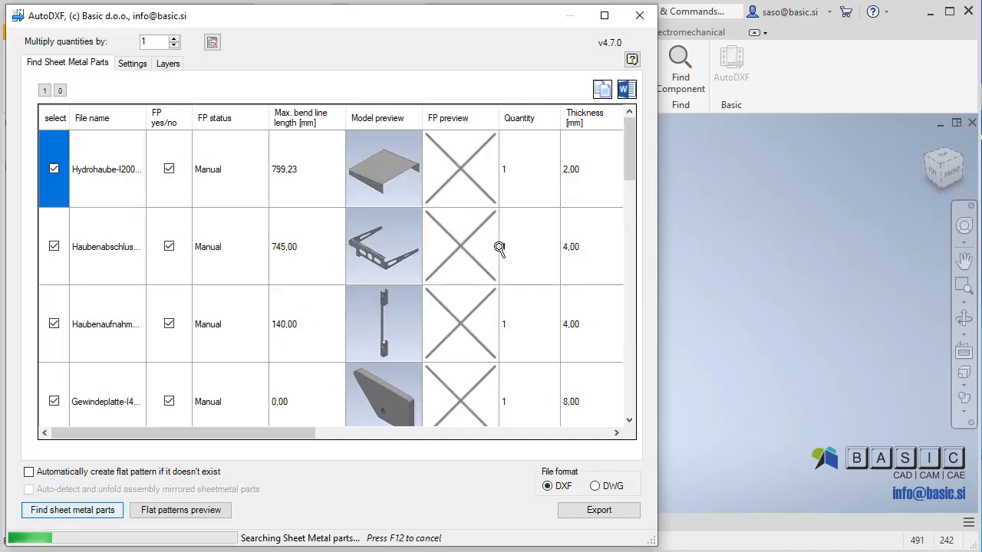
Generate flat pattern previews for the found parts and enlarge several, including those of Hydrohaube and Tankwand 01.
click(218, 519)
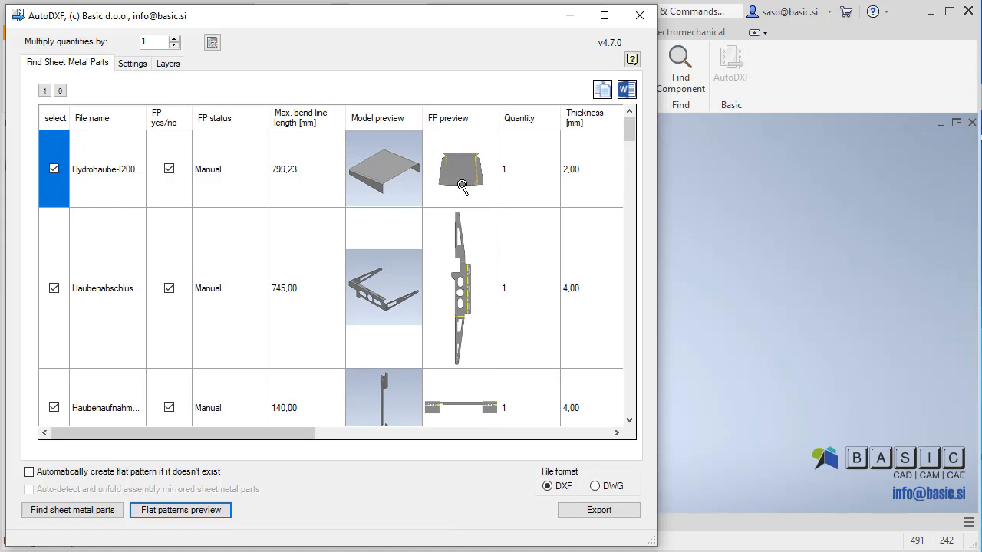
click(462, 186)
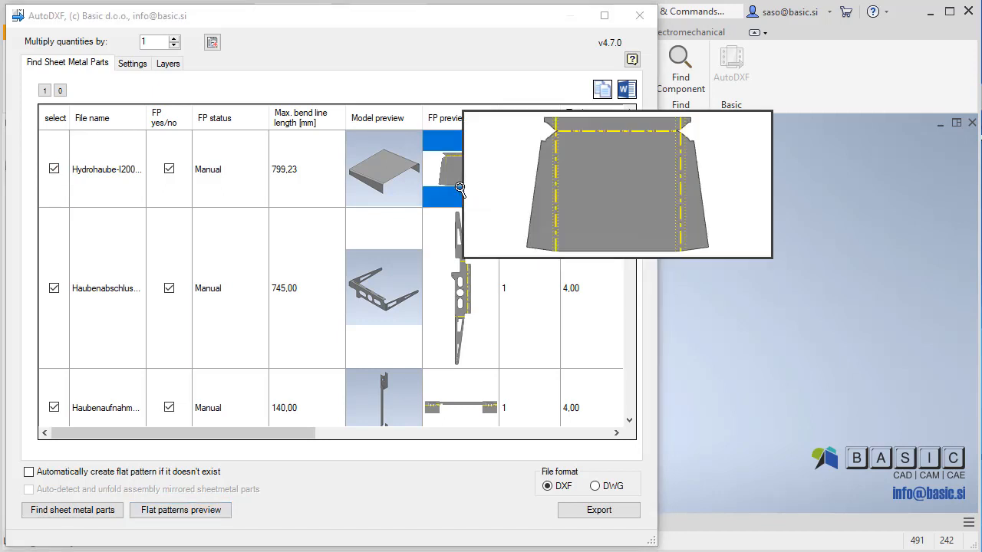
click(460, 414)
scroll(486, 288, down, 5)
click(472, 339)
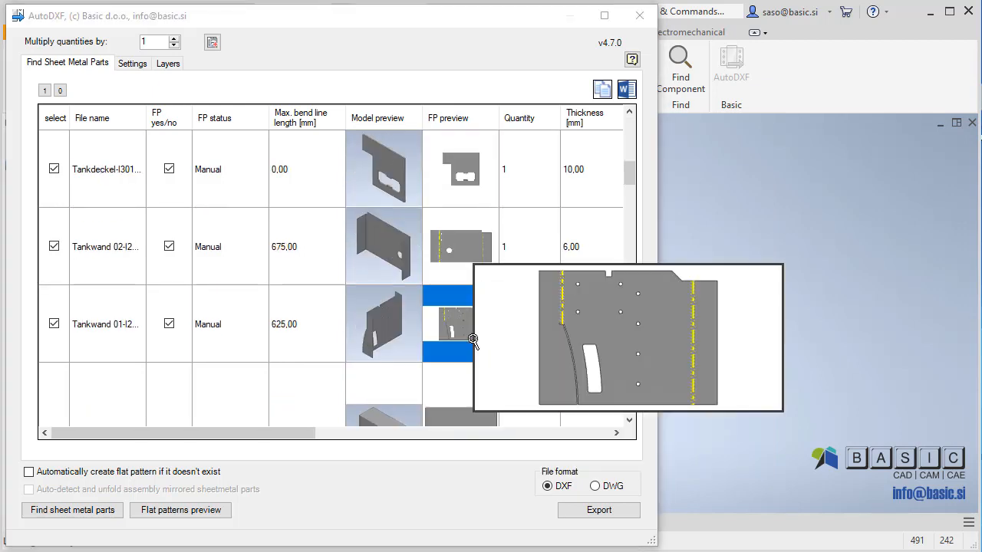
Widen the FP preview column and examine the parts' thickness, material, mass and flat pattern length columns.
mouse_move(498, 117)
mouse_down()
mouse_move(575, 115)
mouse_move(505, 112)
mouse_up()
scroll(451, 137, up, 4)
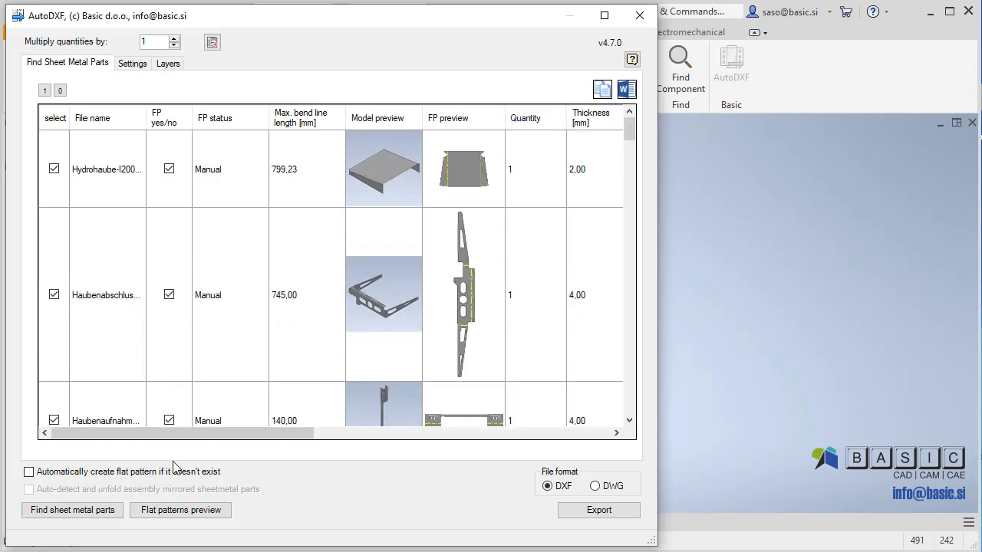
drag(172, 435, 293, 441)
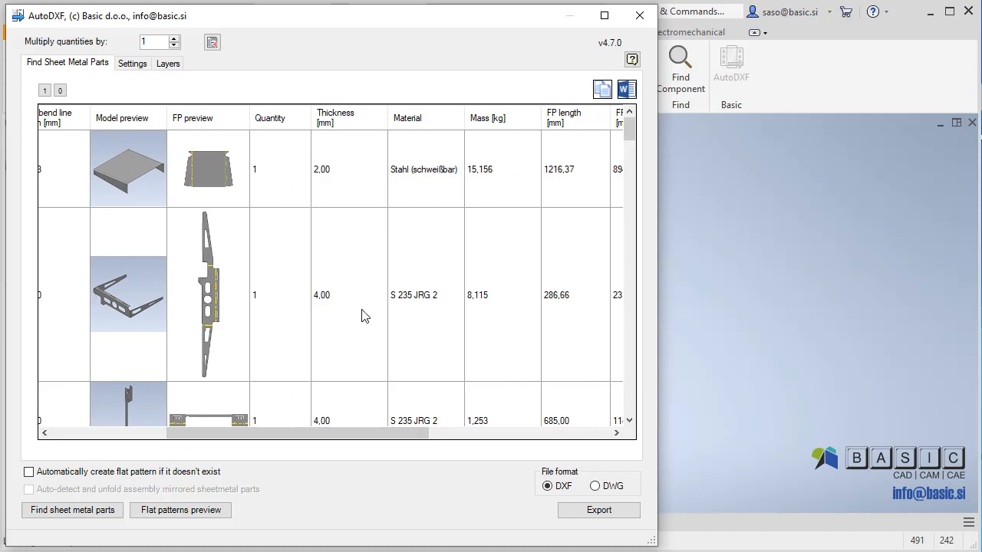
Open AutoDXF's configuration folder from its settings and open basic.autodxf.settings.xml in Notepad++.
click(142, 68)
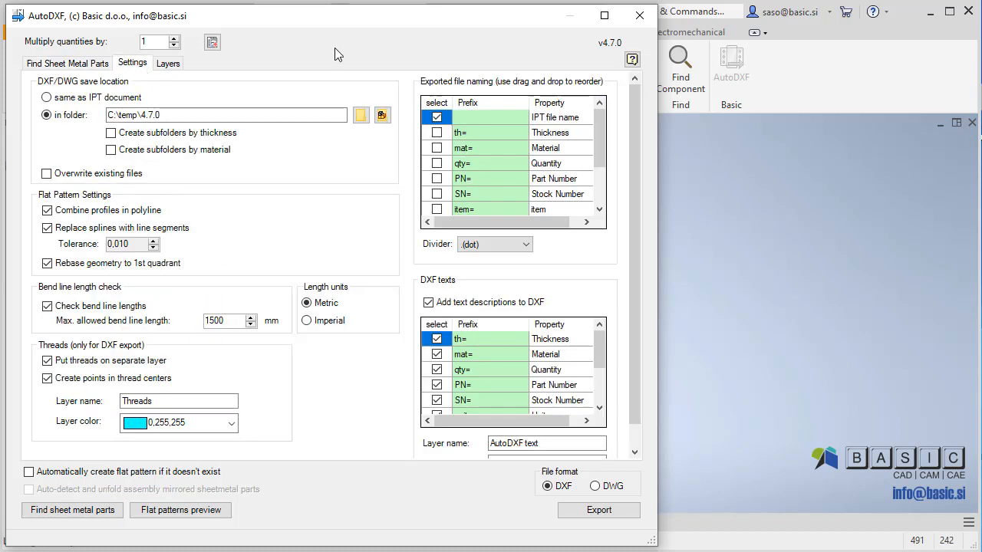
scroll(203, 321, down, 1)
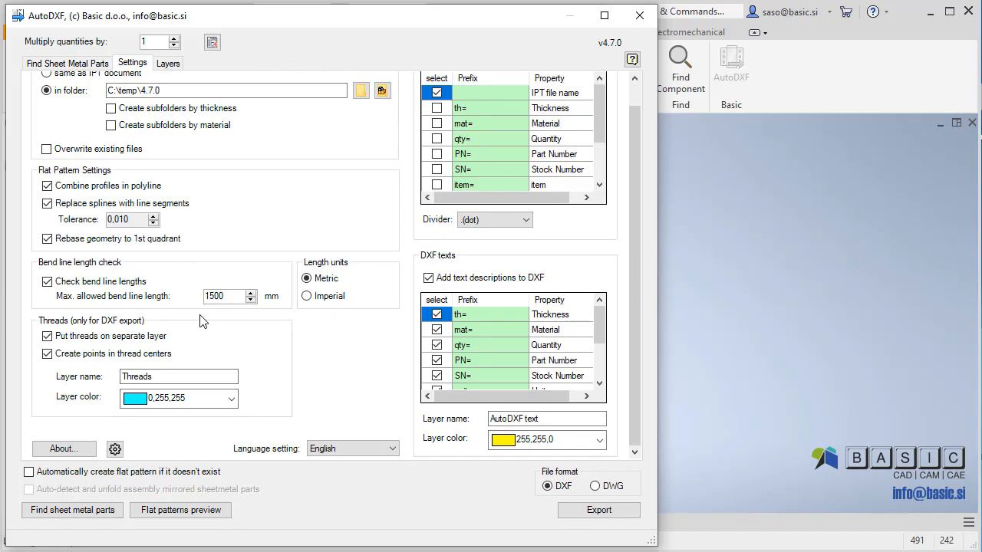
click(115, 450)
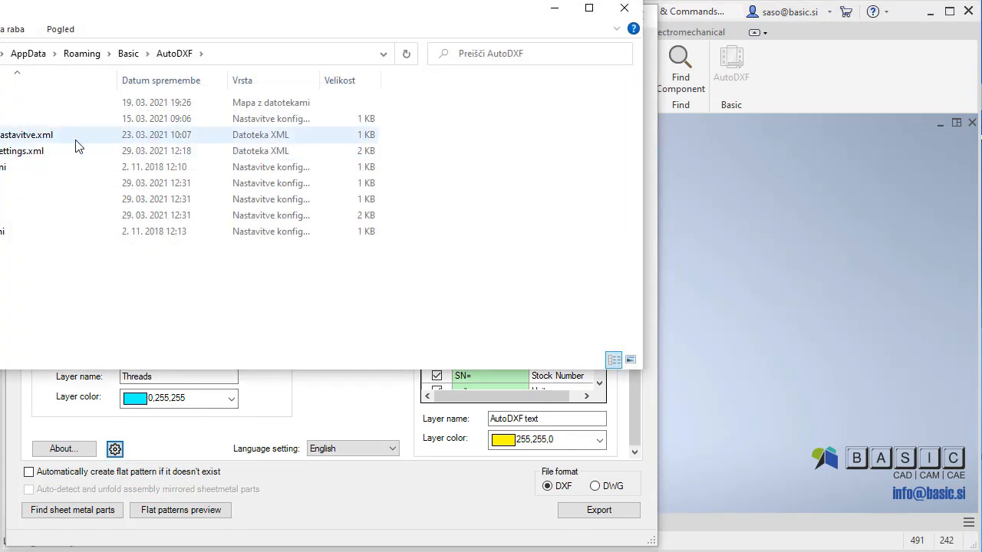
drag(53, 15, 134, 50)
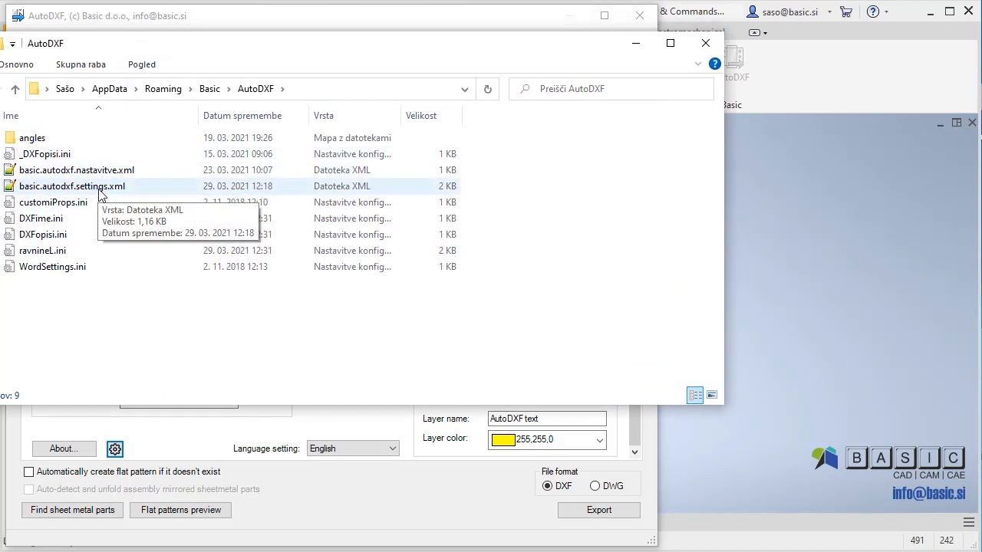
double_click(100, 192)
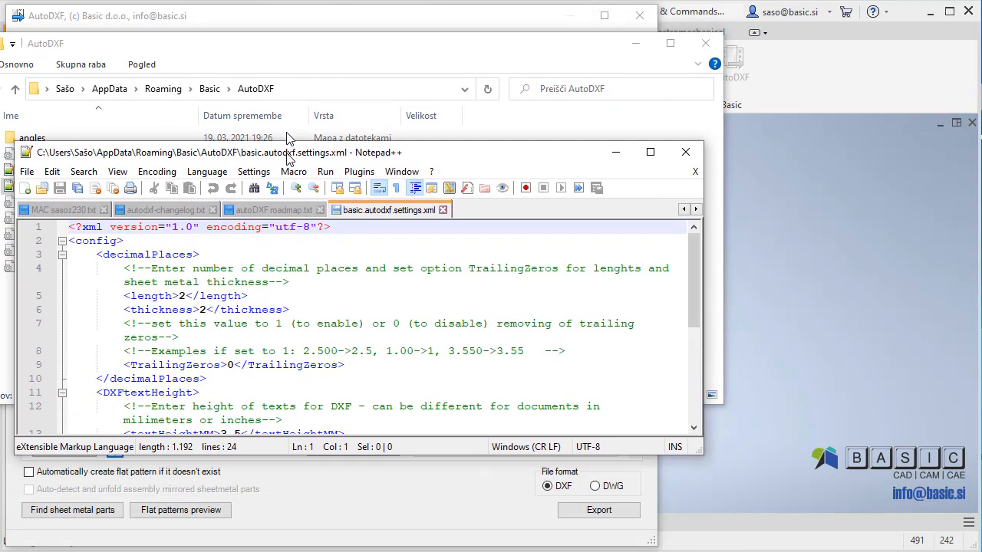
drag(290, 81, 278, 78)
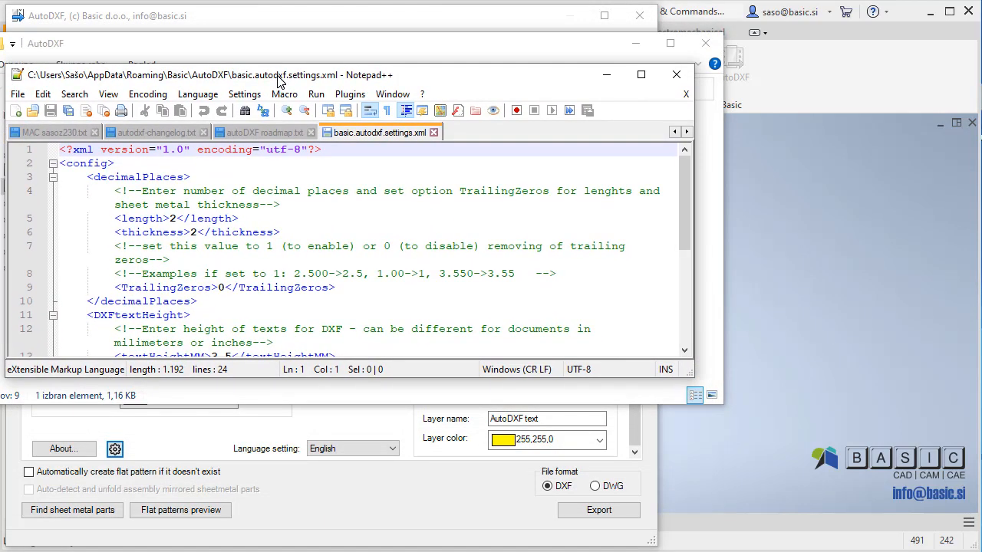
Set the TrailingZeros value to 1 in the XML settings file and save the file.
scroll(230, 260, down, 1)
drag(226, 260, 221, 260)
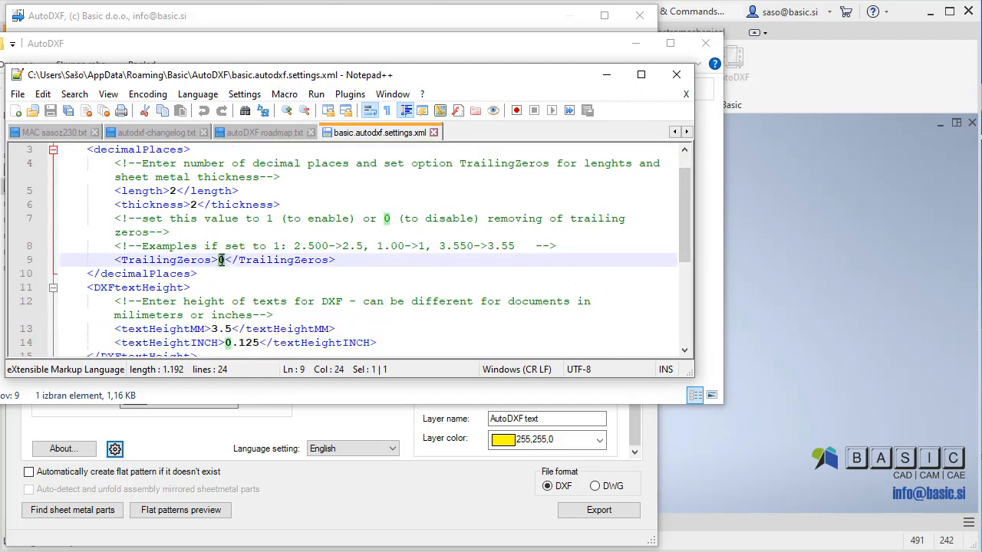
text(1)
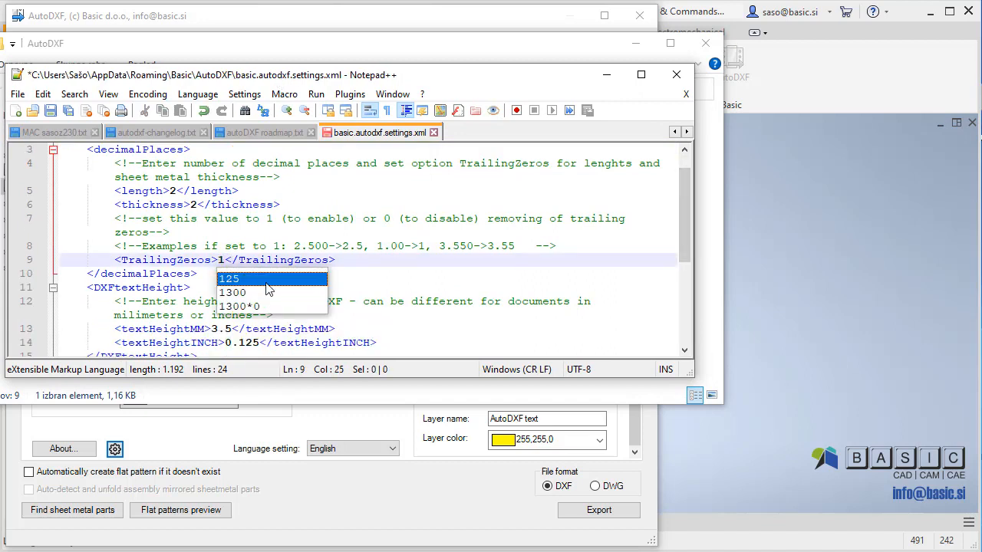
click(355, 260)
scroll(263, 218, up, 1)
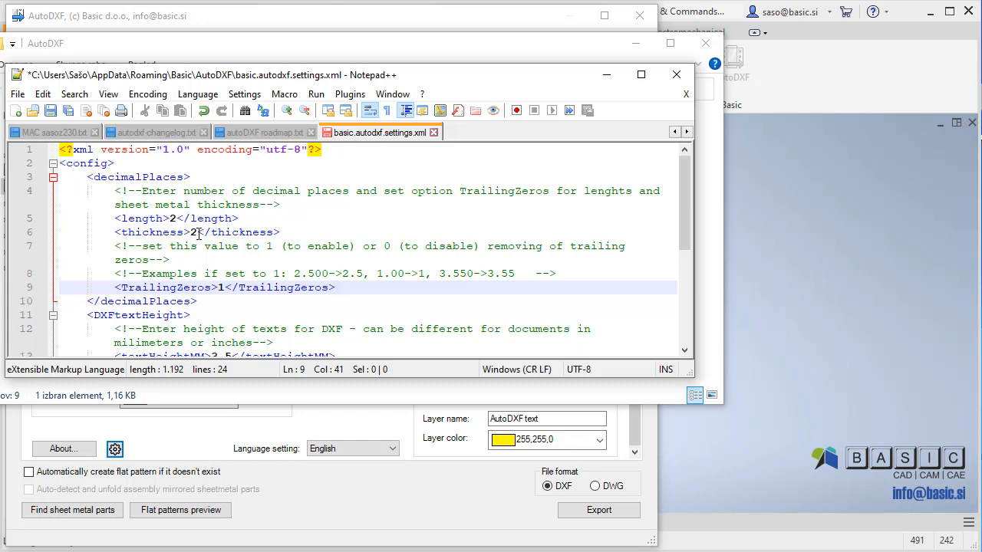
scroll(209, 243, down, 1)
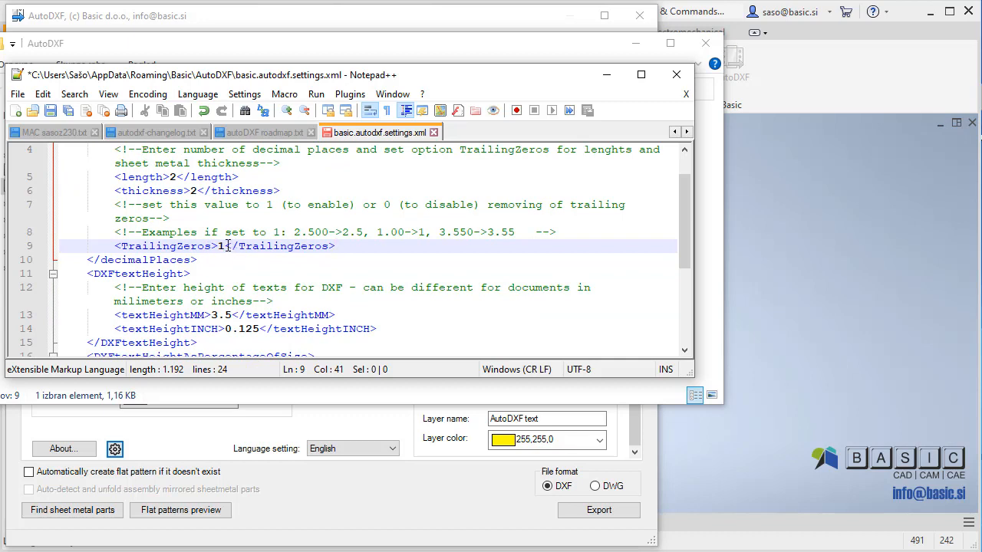
drag(330, 231, 315, 232)
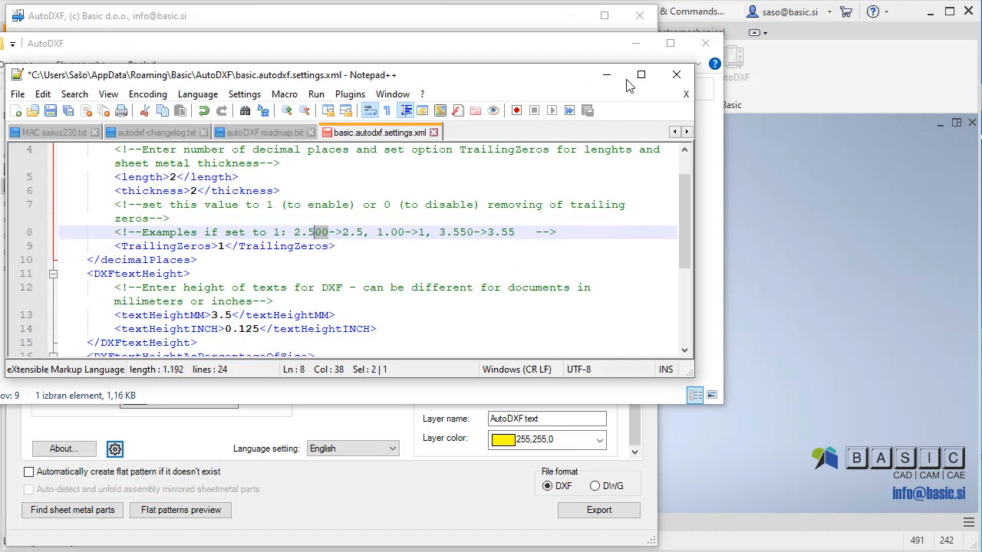
click(51, 111)
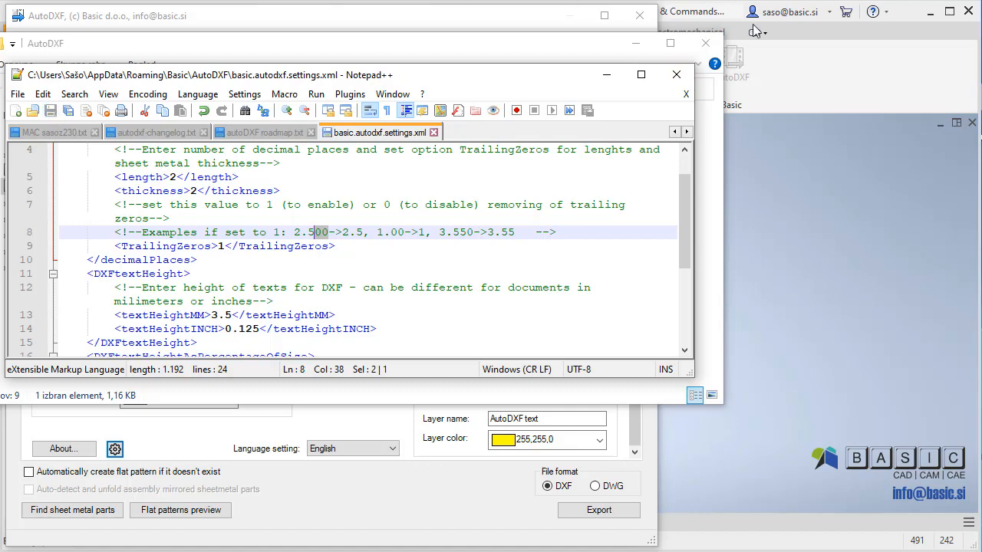
Restart AutoDXF and find the assembly's sheet metal parts again to review their listed properties.
click(606, 74)
click(635, 43)
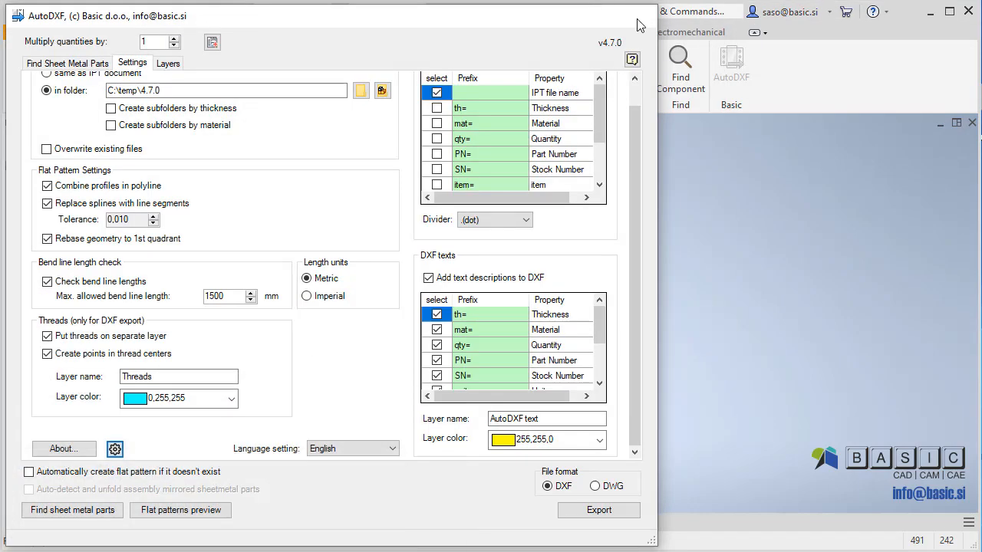
click(640, 15)
click(738, 78)
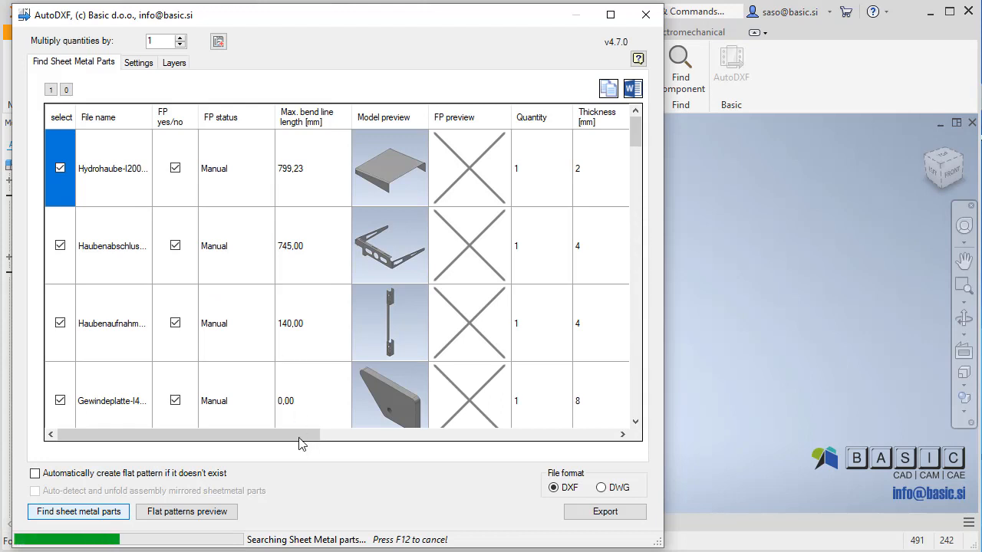
drag(301, 436, 464, 453)
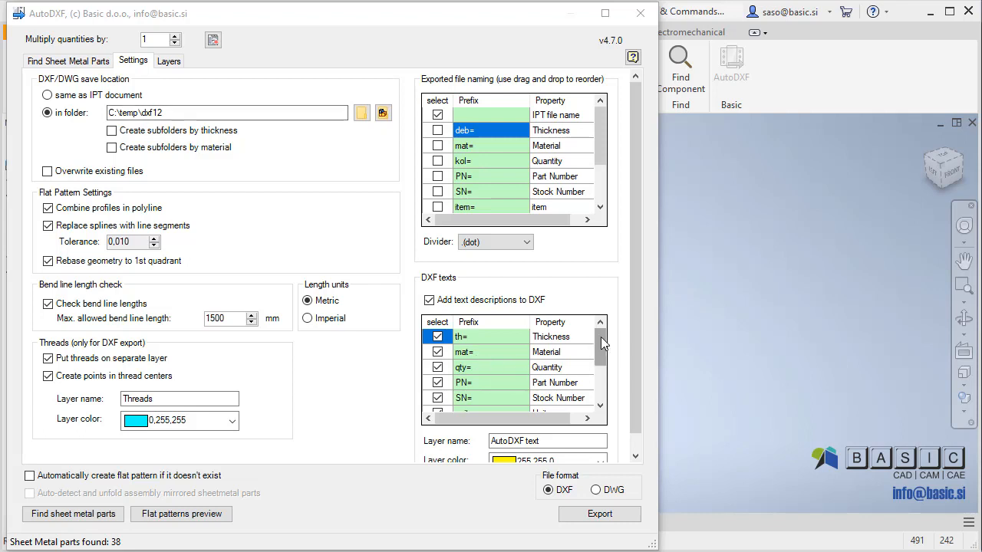
Include the FPlen and FPwid properties in the DXF text descriptions.
drag(600, 336, 604, 386)
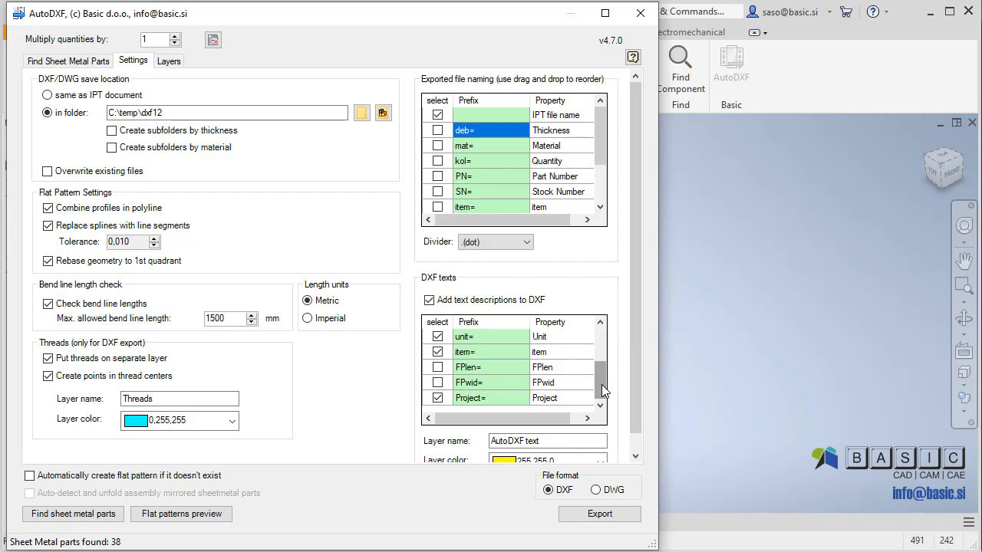
click(438, 366)
click(437, 382)
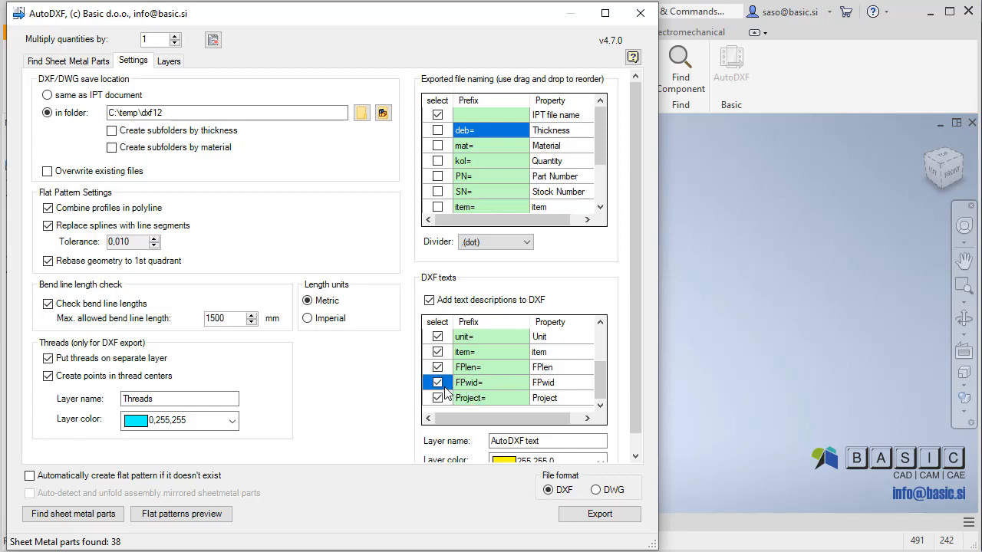
Reorder the DXF text properties so that FPlen and FPwid follow Unit and precede item.
drag(464, 388, 472, 353)
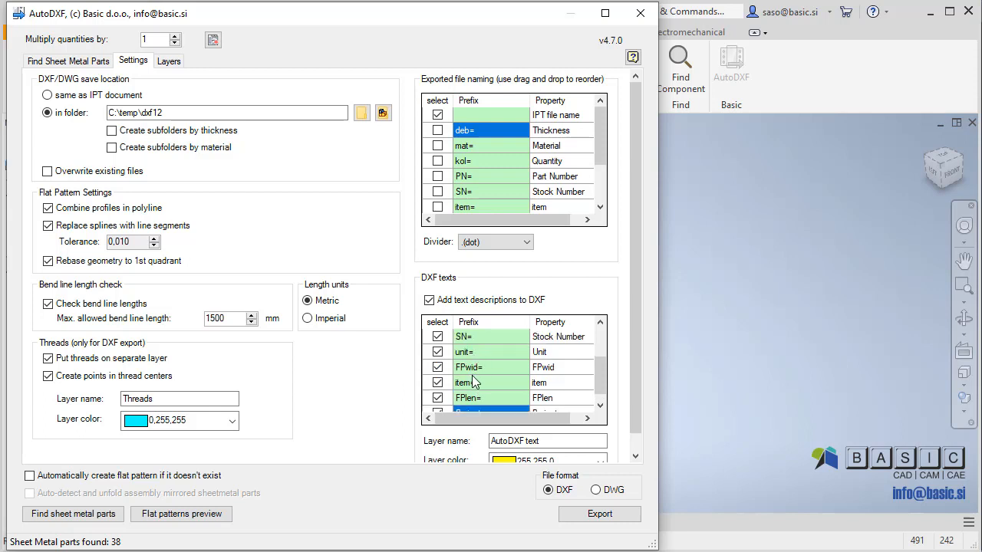
drag(473, 397, 475, 367)
click(485, 367)
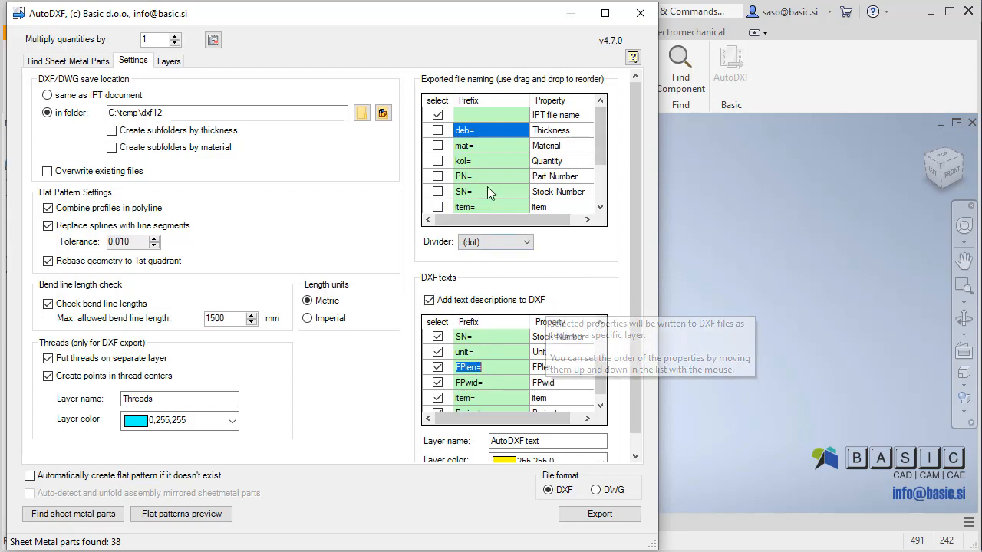
Include Thickness with prefix "th=", Material, and Quantity with prefix "qtyl=" in the exported file names.
click(446, 132)
click(439, 131)
key(Tab)
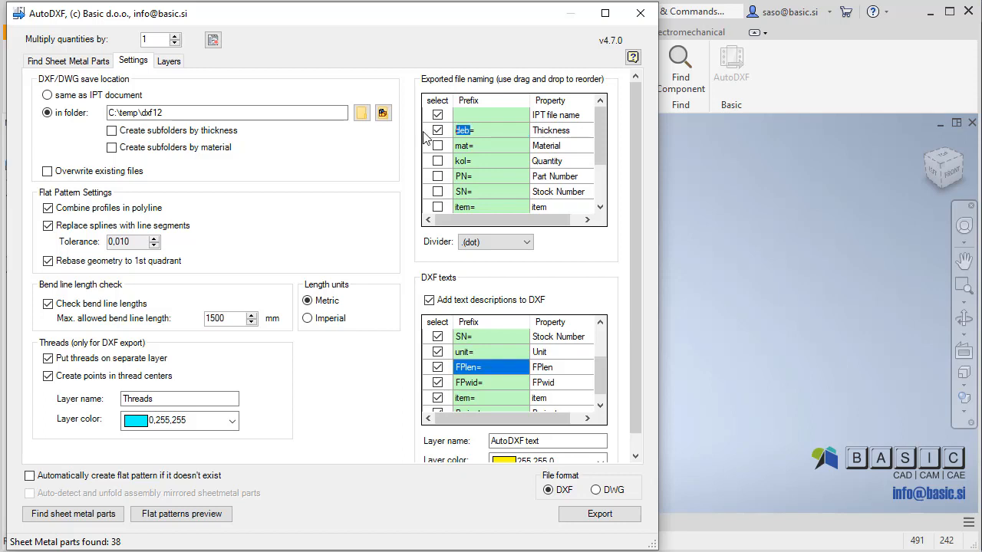
text(th=)
click(438, 146)
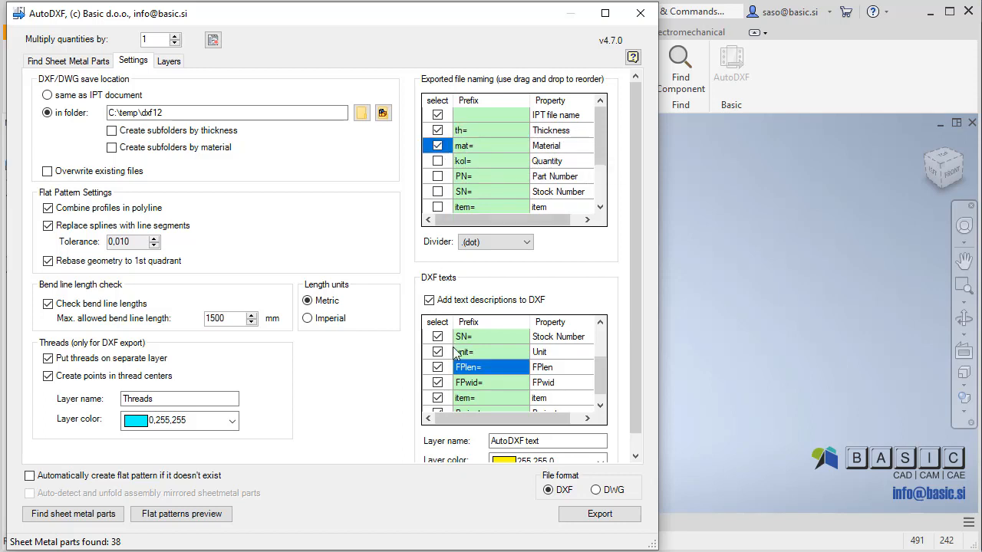
click(438, 161)
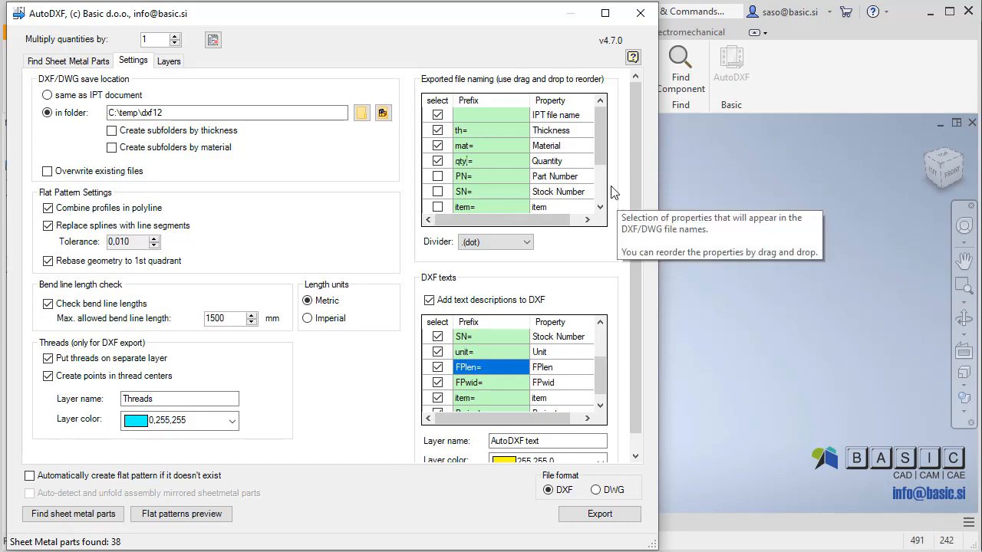
Set the save folder to C:\temp\4.7.0 and export the flat patterns as DXF files.
drag(171, 108, 146, 96)
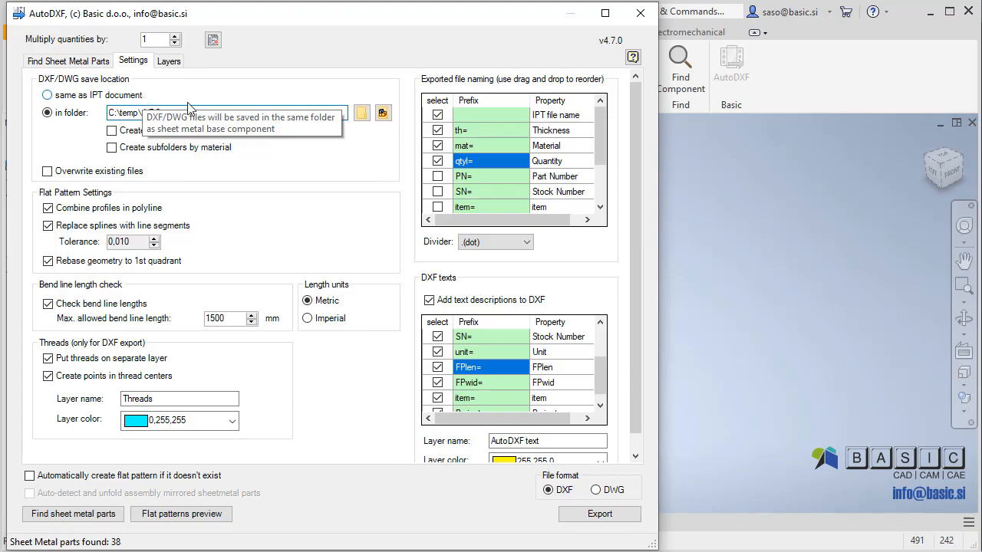
click(596, 514)
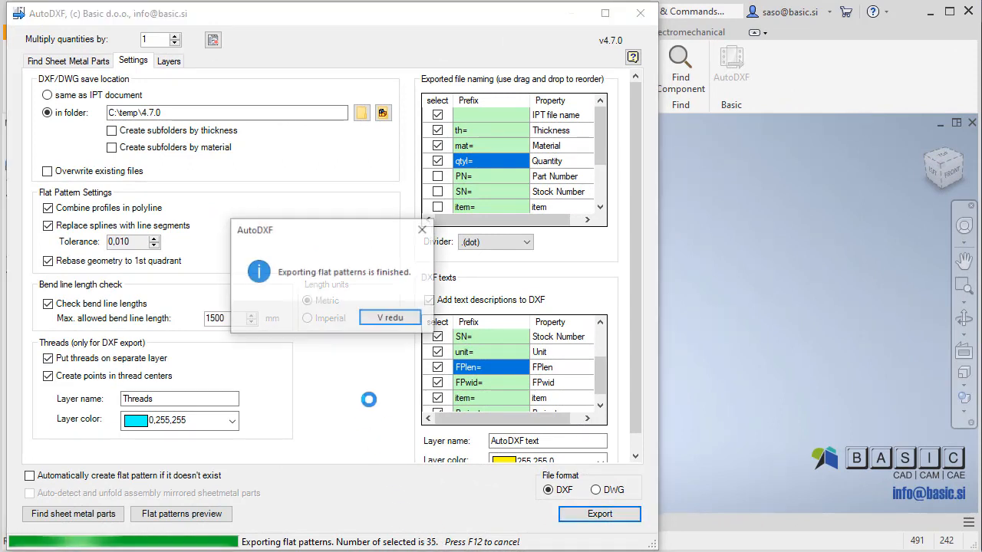
click(396, 321)
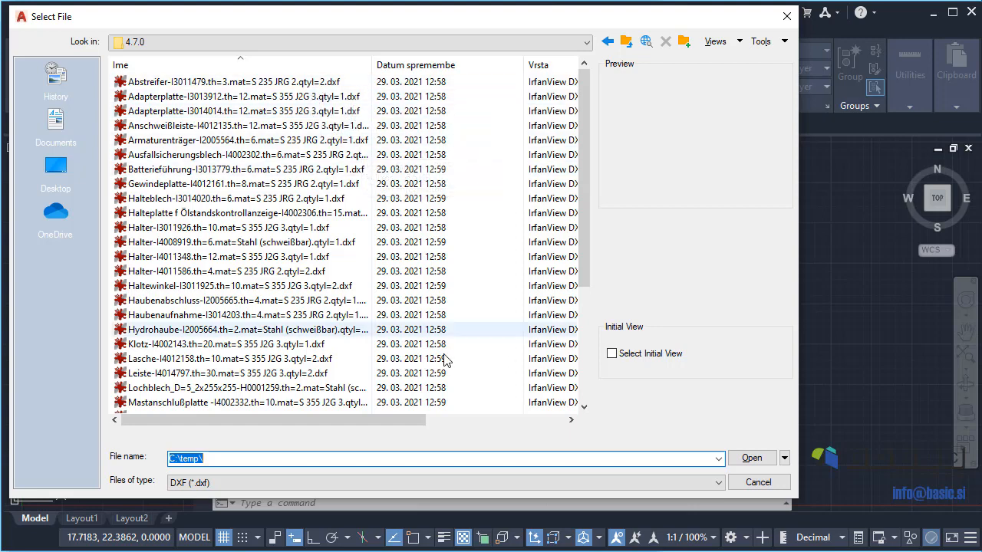
In AutoCAD, re-sort the DXF files in folder 4.7.0 and open the four from Armaturenträger-I2005564 through Haltewinkel-I3011925.
drag(406, 420, 543, 420)
click(545, 66)
drag(452, 421, 299, 423)
click(182, 99)
shift+click(185, 141)
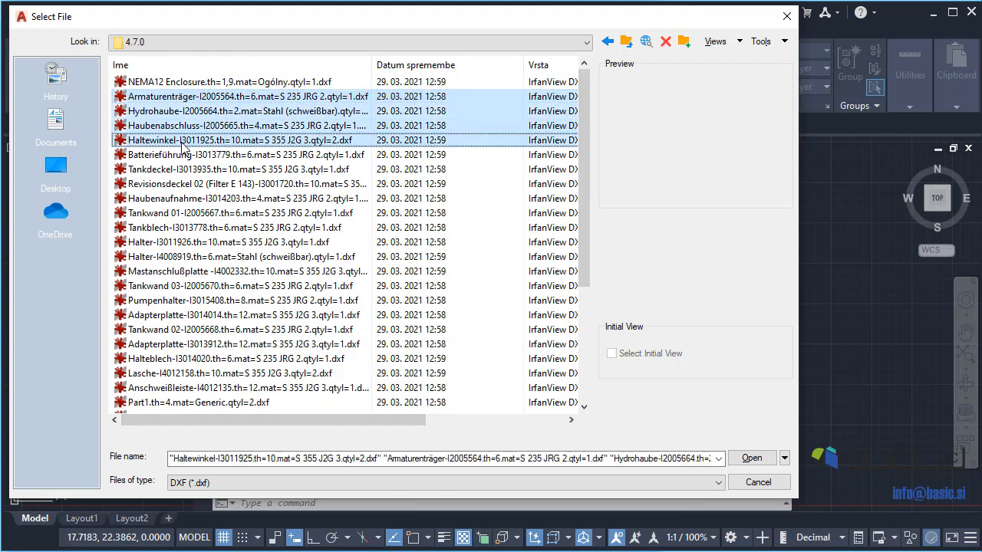
click(751, 458)
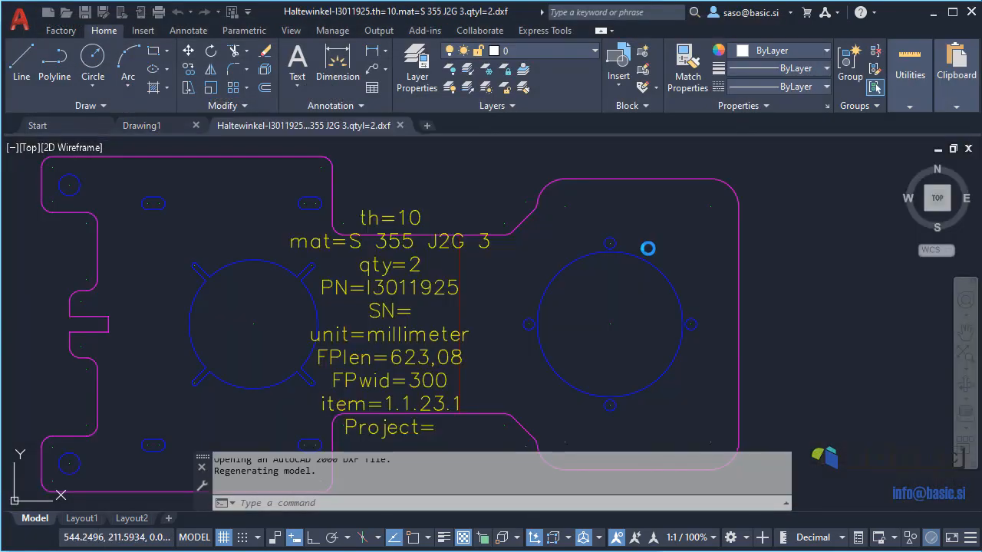
Examine the property text on the Haubenabschluss-I2005665 flat pattern, including FPlen and FPwid, and switch to the Hydrohaube-I2005664 drawing.
middle_click(602, 286)
scroll(340, 219, up, 5)
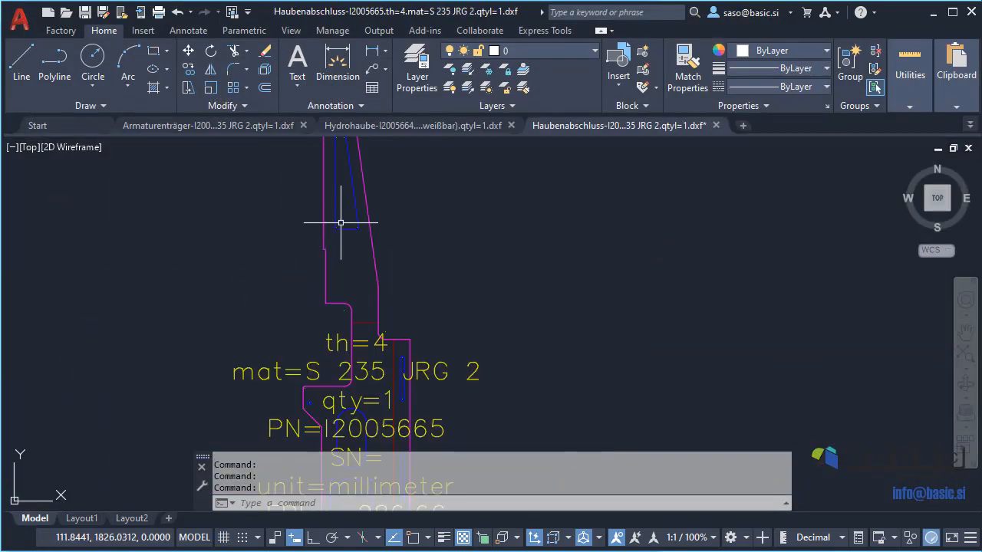
scroll(333, 219, up, 2)
scroll(345, 244, down, 3)
middle_drag(363, 275, 390, 227)
scroll(388, 227, up, 2)
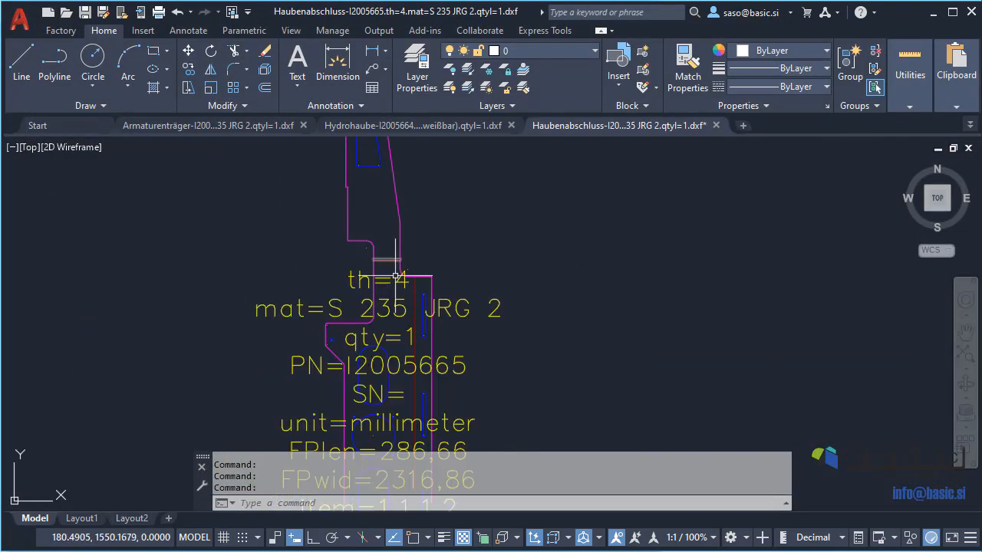
middle_drag(411, 279, 438, 215)
scroll(491, 256, down, 2)
middle_drag(489, 259, 497, 229)
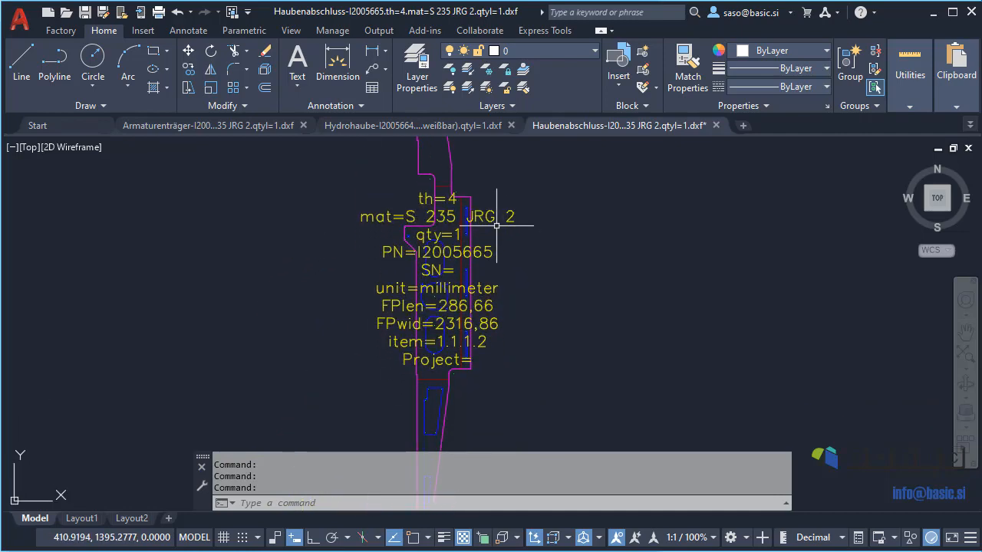
scroll(419, 310, up, 2)
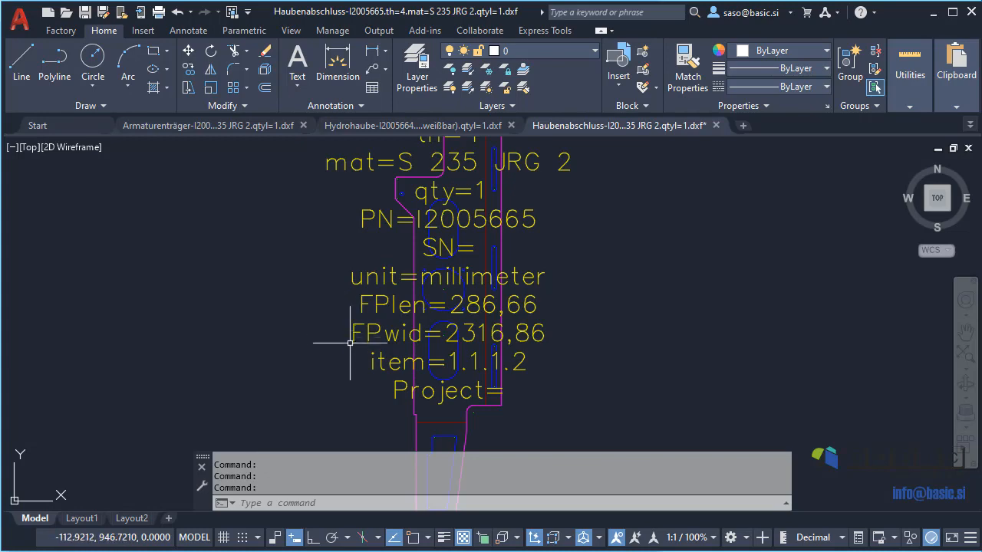
mouse_move(563, 333)
middle_down()
mouse_move(565, 320)
mouse_move(537, 338)
middle_up()
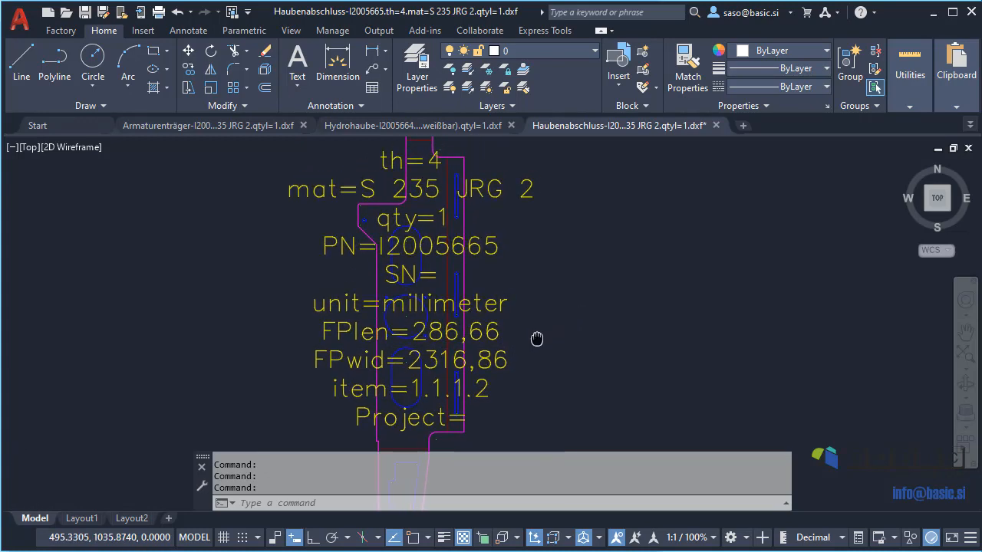
click(432, 126)
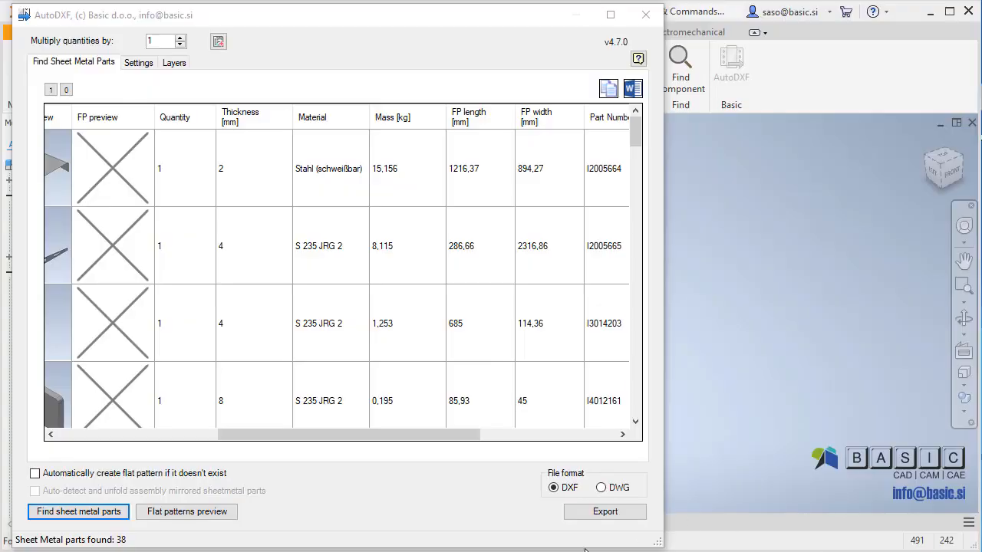
In File Explorer, locate basic.autodxf.nastavitve.xml and basic.autodxf.settings.xml in the AppData\Roaming\Basic\AutoDXF folder, and put the window away.
drag(534, 202, 587, 96)
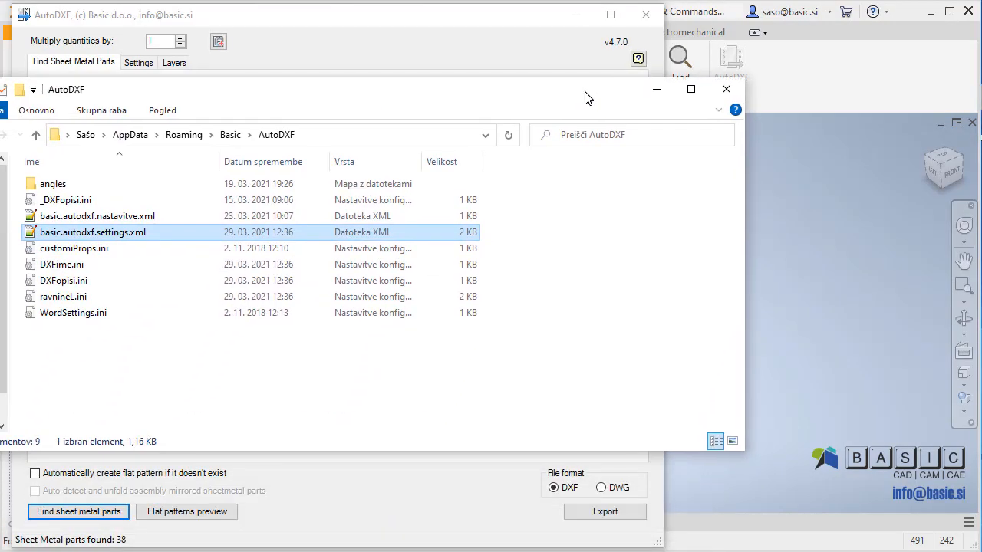
click(135, 220)
click(135, 233)
drag(371, 93, 553, 551)
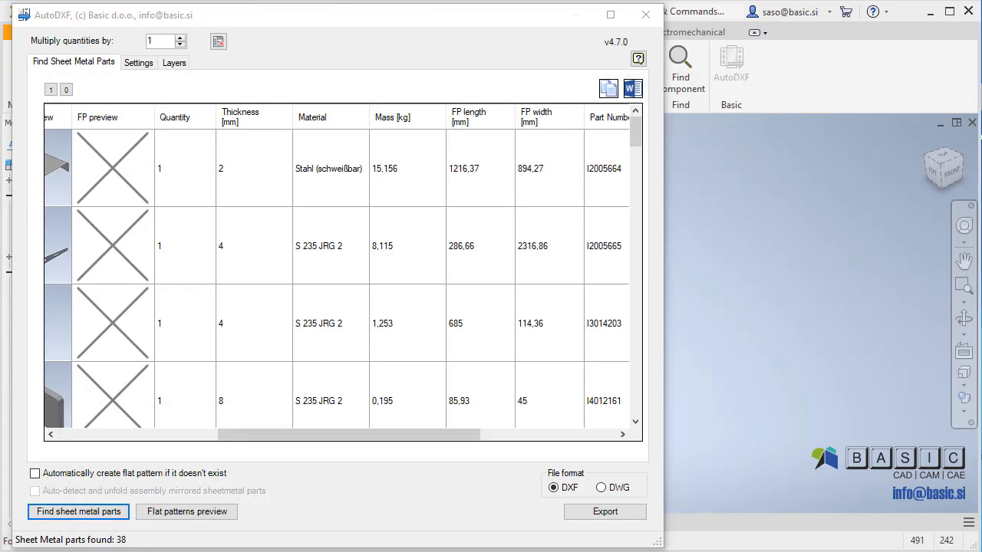
Reduce the height of the AutoDXF window to uncover the lower part of the Inventor assembly.
click(391, 527)
drag(391, 527, 400, 402)
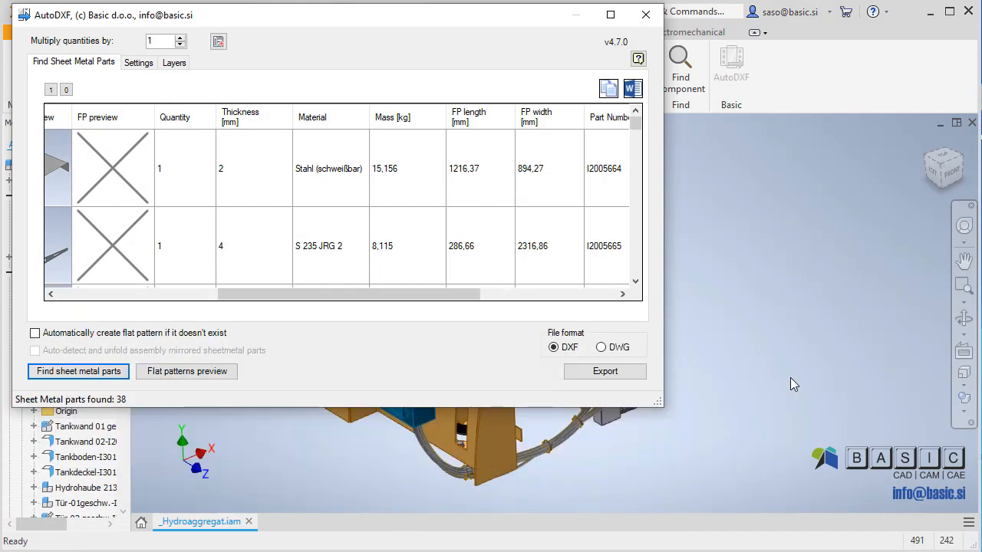